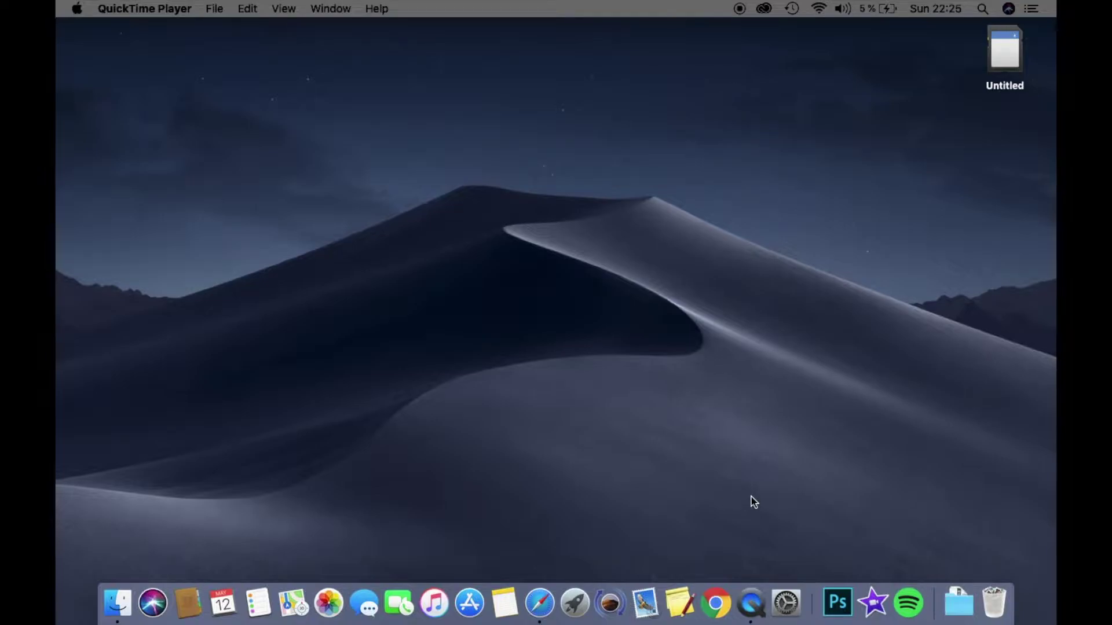
- Leave QuickTime Player for the desktop and launch Safari from the Dock
left_click(1028, 214)
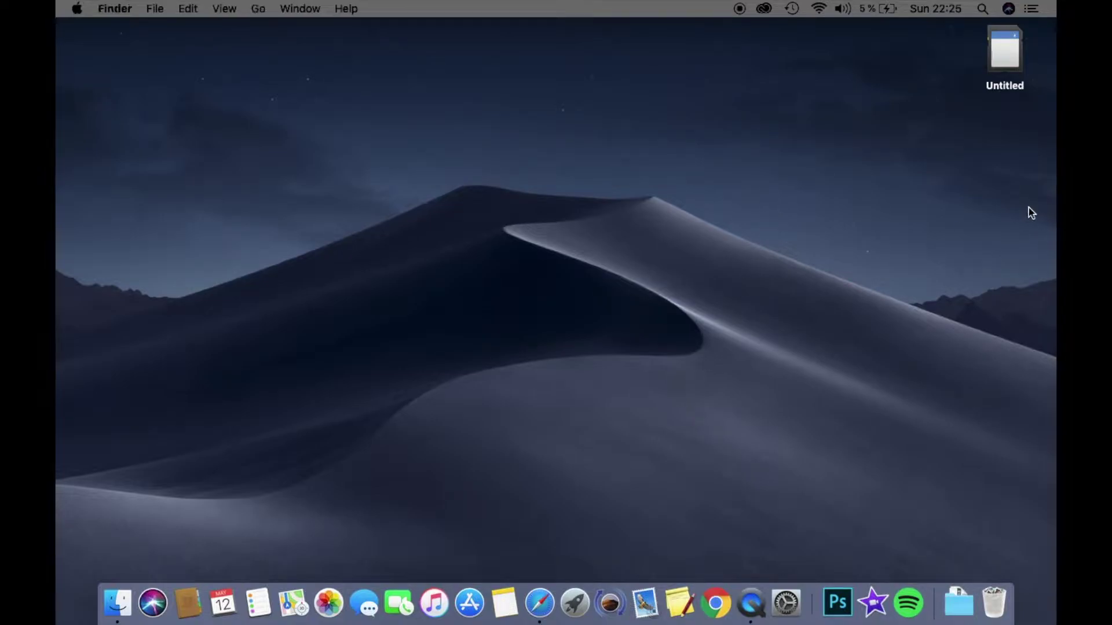
left_click(539, 603)
- Load the Atmosphère 0.8.9 release page via Paste and Go, view it full screen, then close Safari
right_click(543, 35)
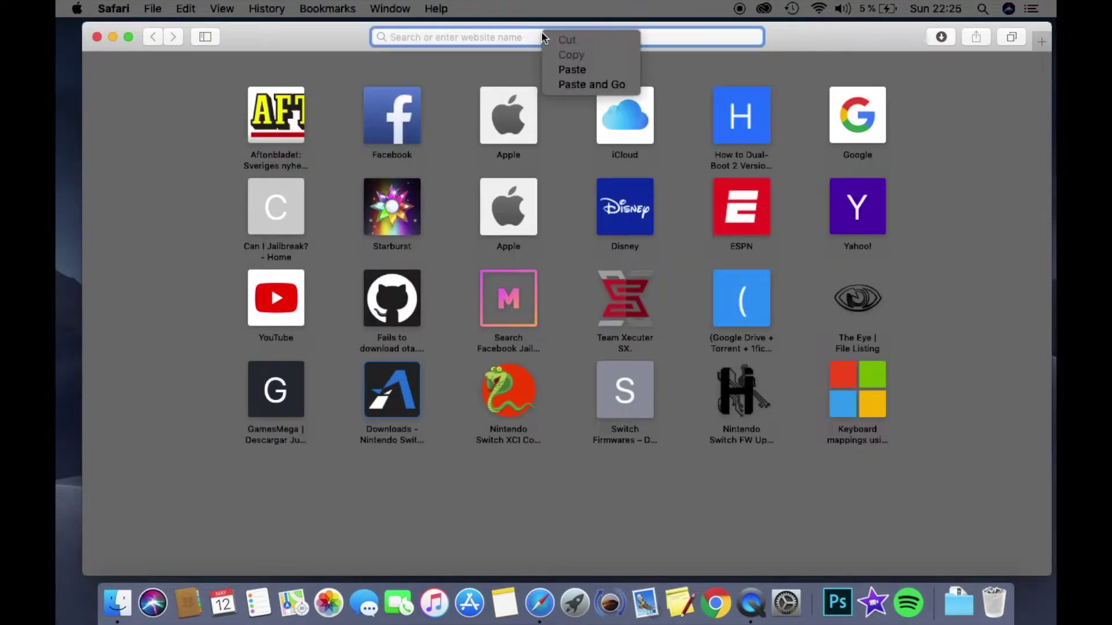
left_click(596, 86)
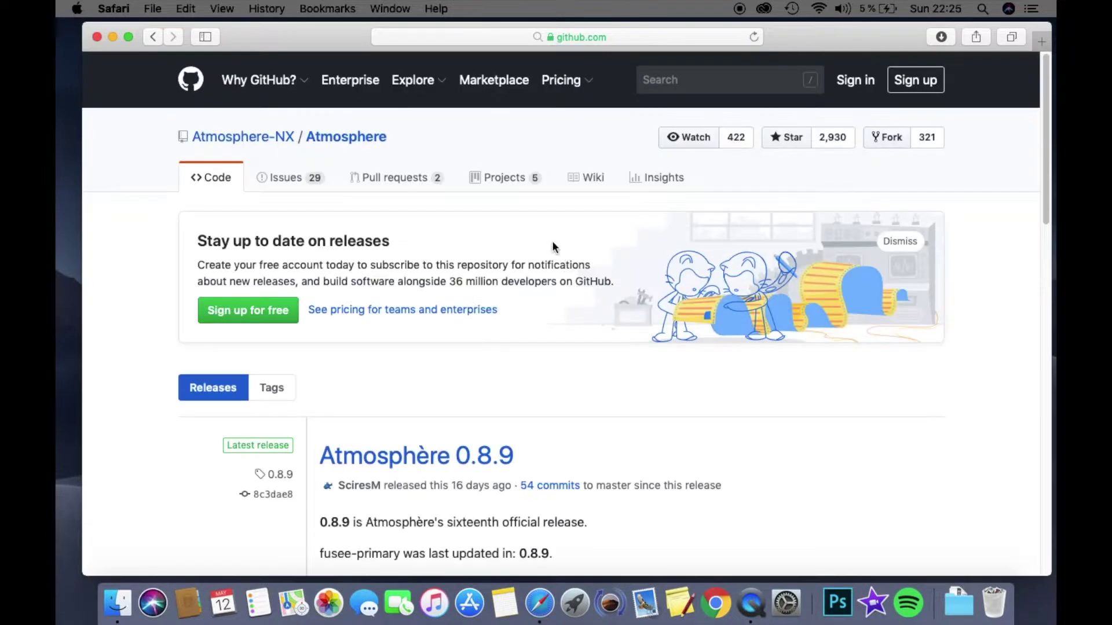
scroll(533, 259, "down", 3)
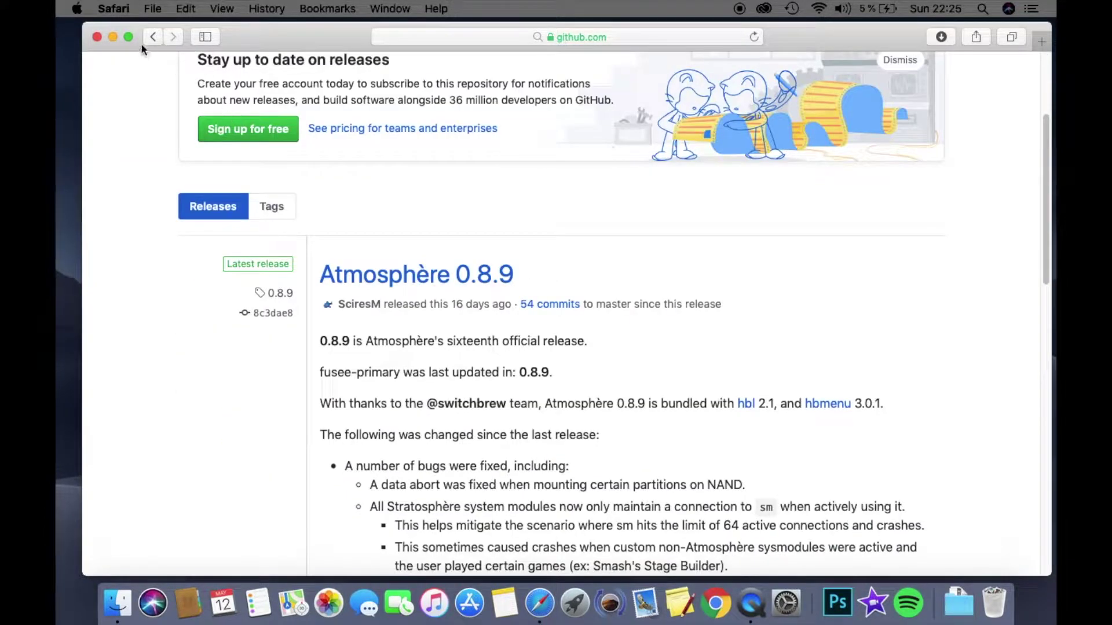
key("ctrl+super+f")
scroll(458, 216, "down", 10)
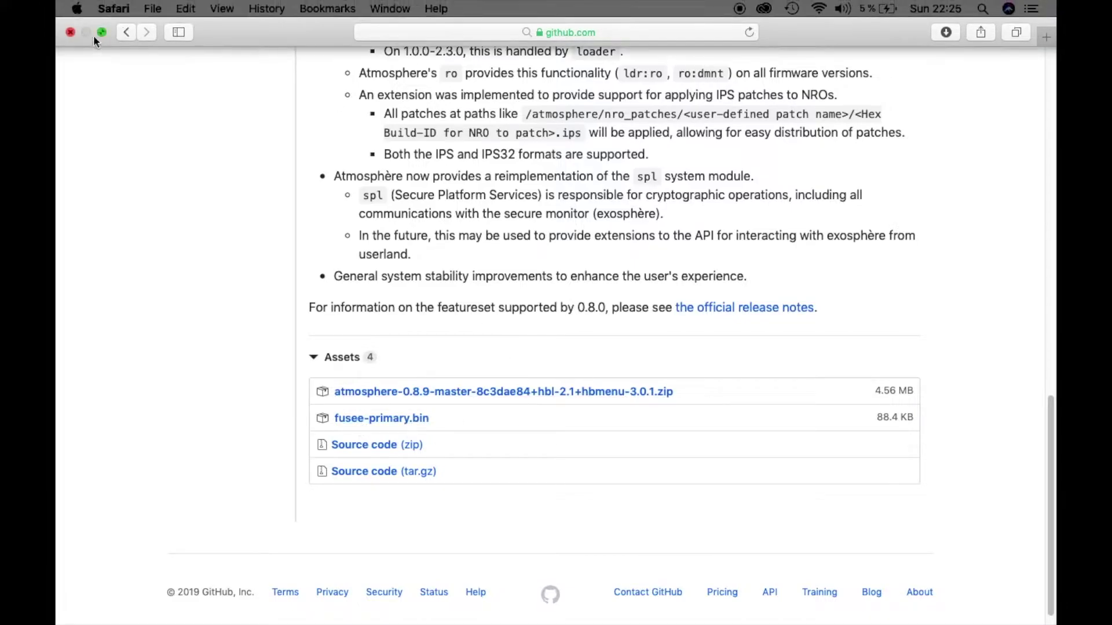
left_click(101, 32)
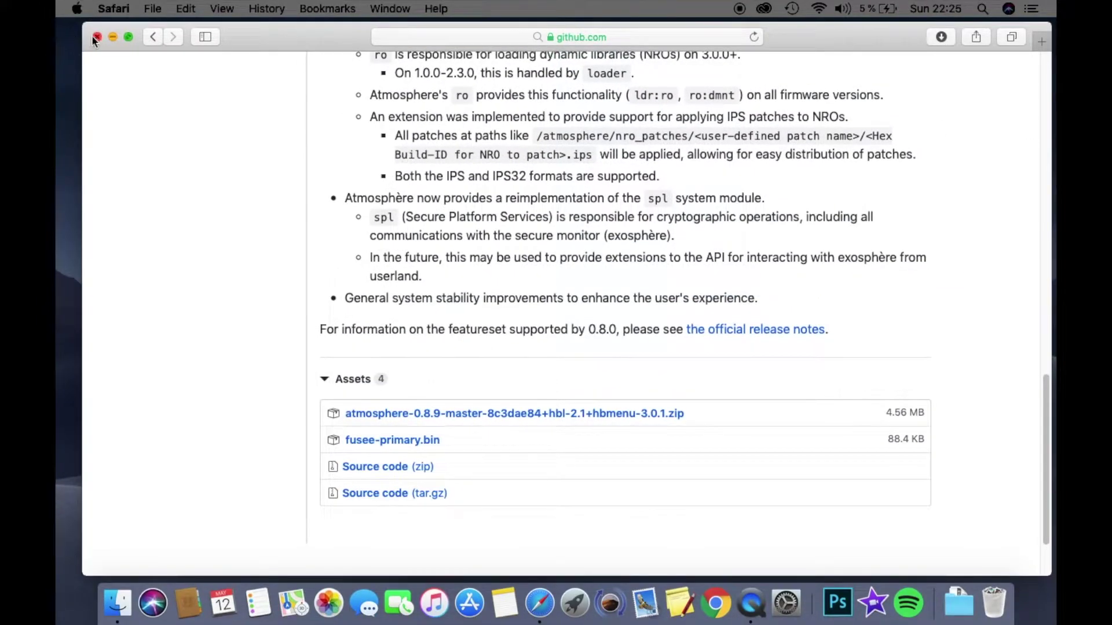
left_click(96, 37)
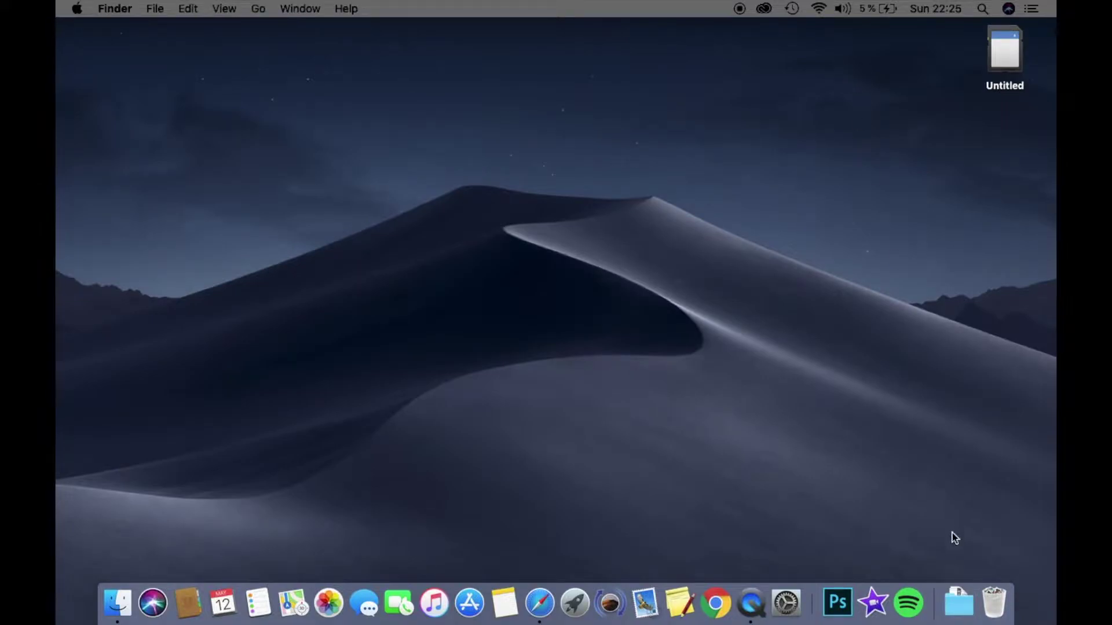
- Move the atmosphere-0 folder and fusee-primary.bin from Downloads onto the desktop beside Untitled
left_click(958, 602)
mouse_move(963, 545)
left_mouse_down()
mouse_move(683, 267)
mouse_move(656, 183)
left_mouse_up()
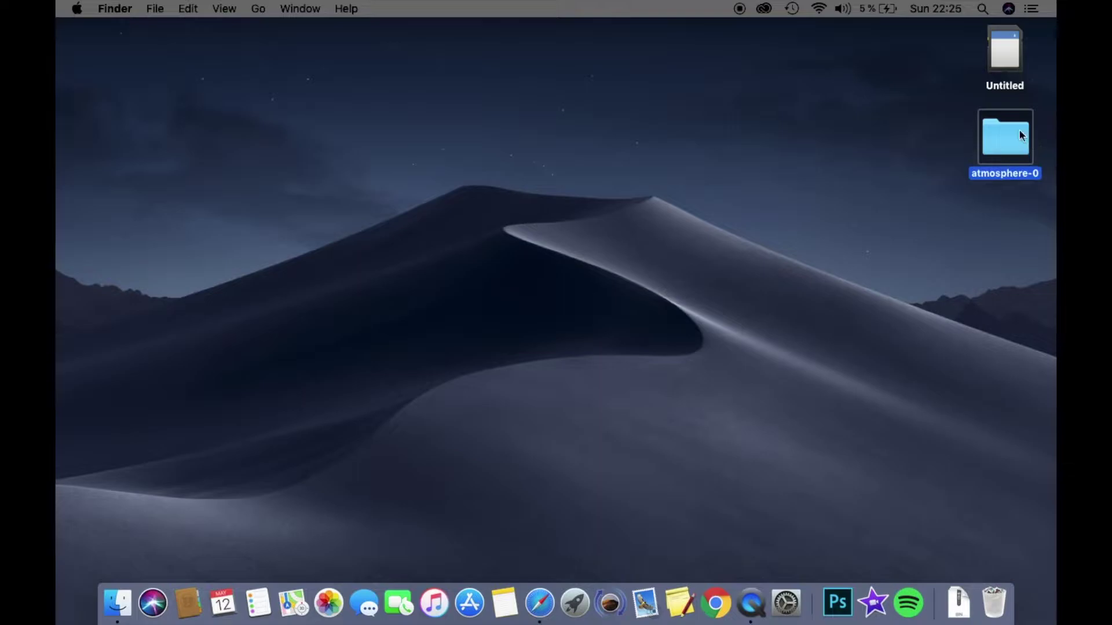
left_click(971, 606)
mouse_move(959, 546)
left_mouse_down()
mouse_move(970, 197)
mouse_move(974, 208)
left_mouse_up()
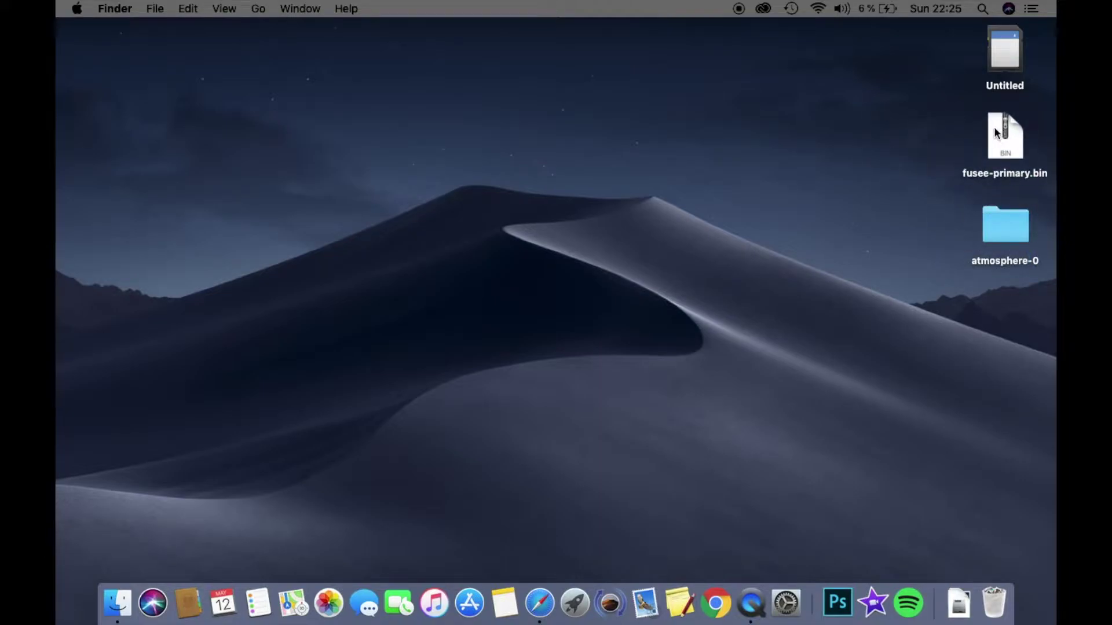
left_click(1019, 46)
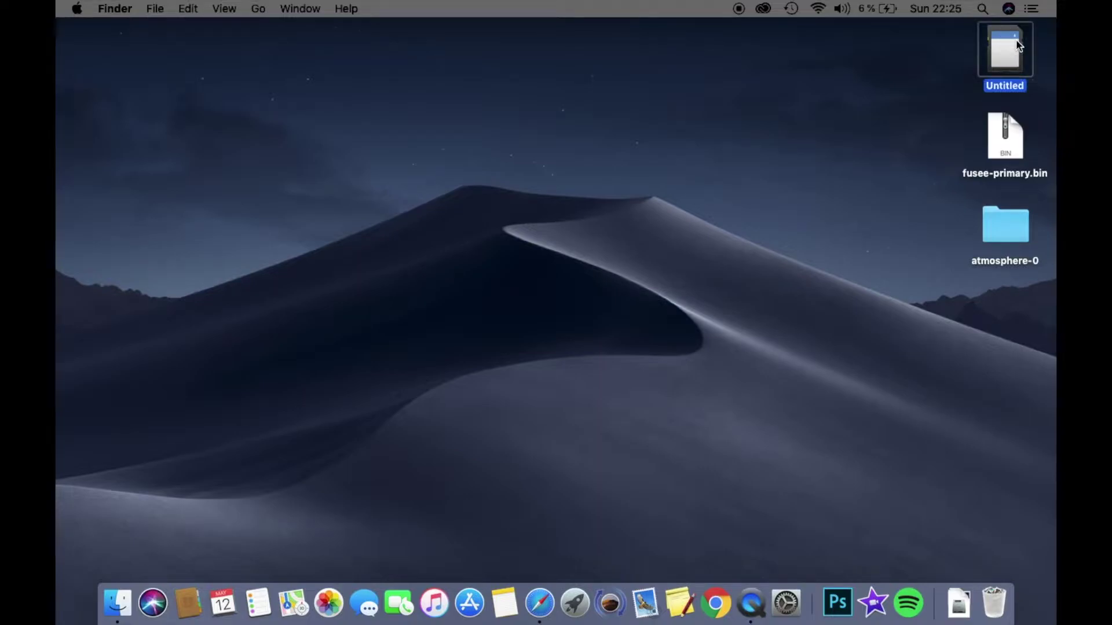
- Open the Untitled SD card and the atmosphere-0 folder side by side
right_click(1019, 46)
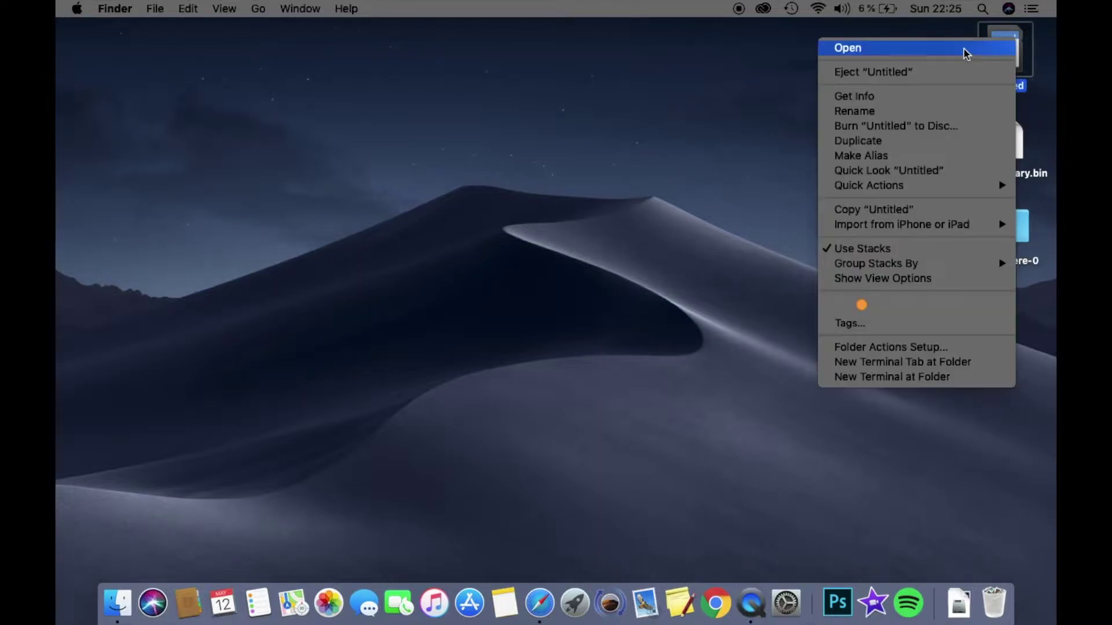
left_click(963, 49)
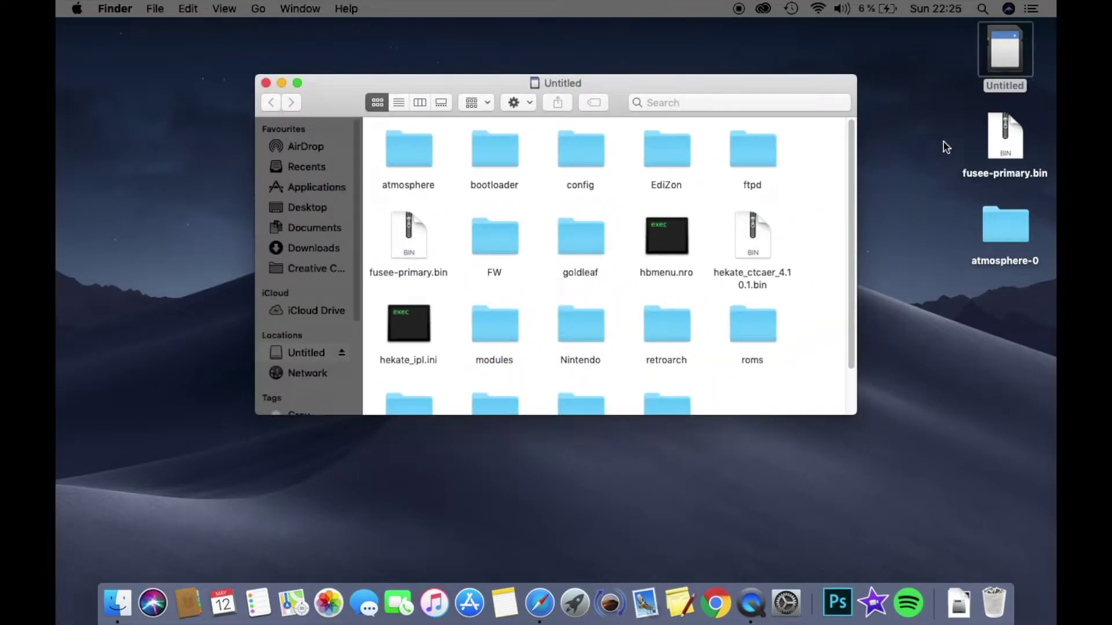
left_click(1020, 226)
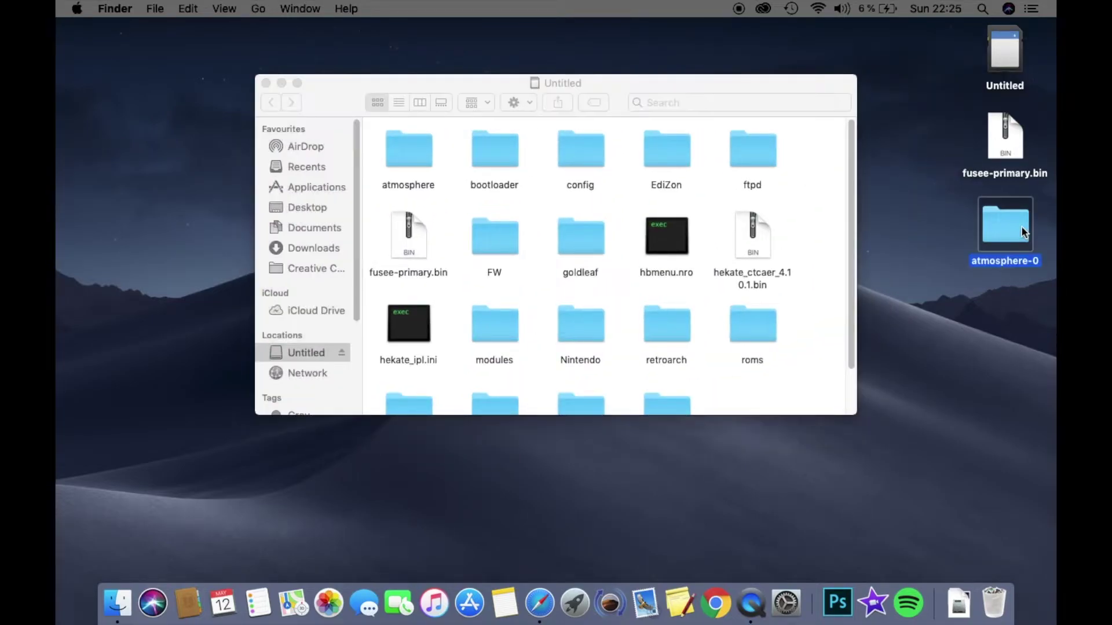
double_click(1021, 225)
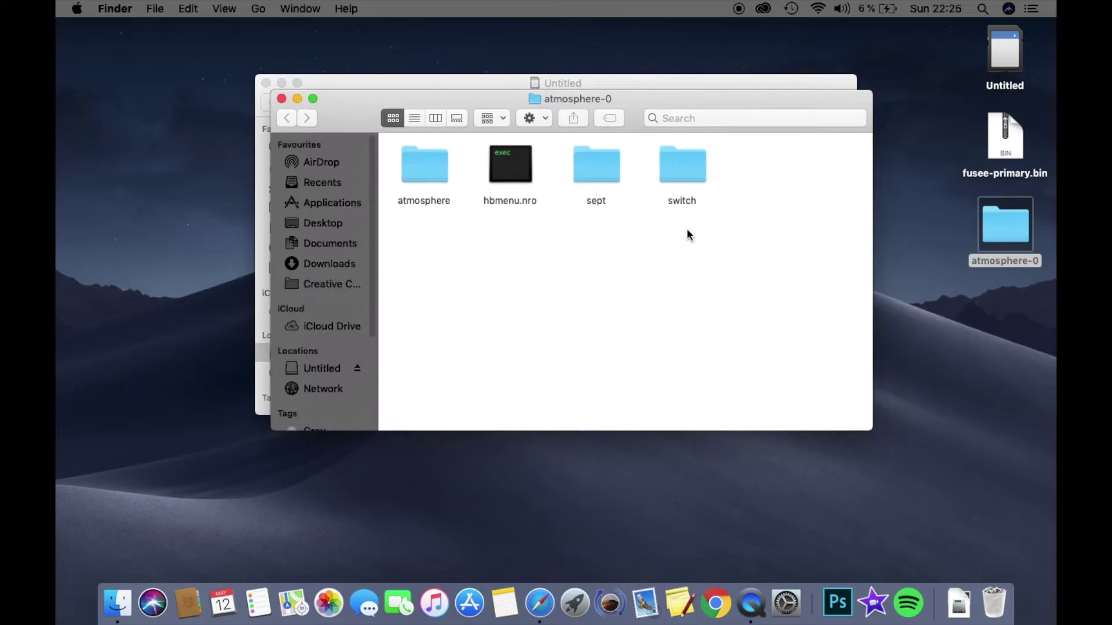
mouse_move(365, 114)
left_mouse_down()
mouse_move(364, 261)
mouse_move(345, 255)
left_mouse_up()
- Copy atmosphere, hbmenu.nro, sept and switch onto Untitled, replacing all existing items
left_click_drag(382, 373, 782, 290)
left_click_drag(652, 315, 824, 153)
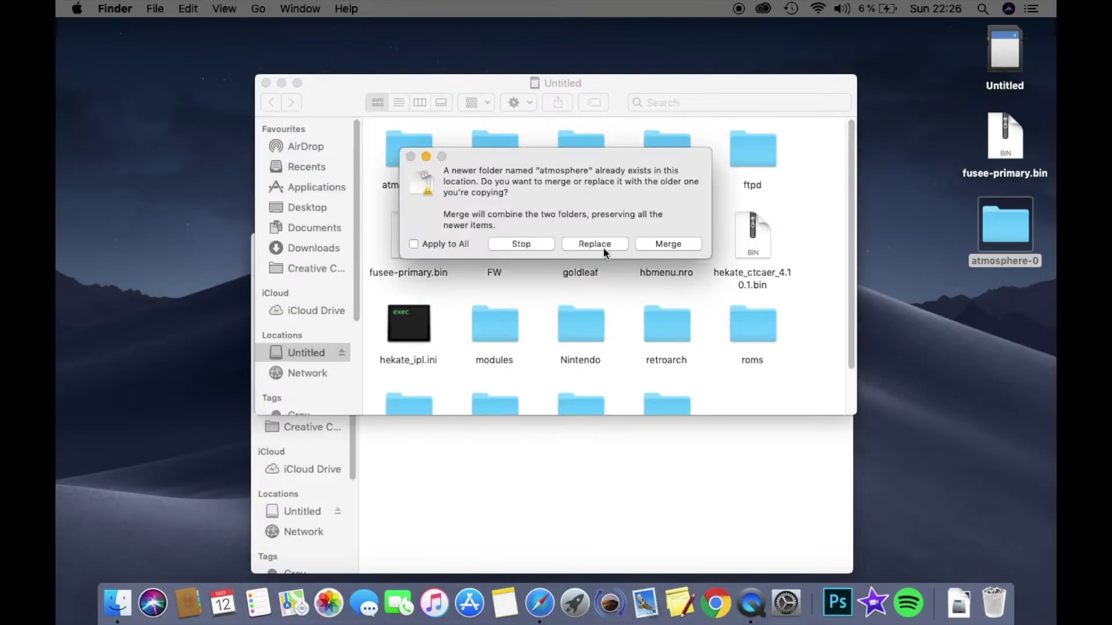
left_click(444, 246)
left_click(607, 243)
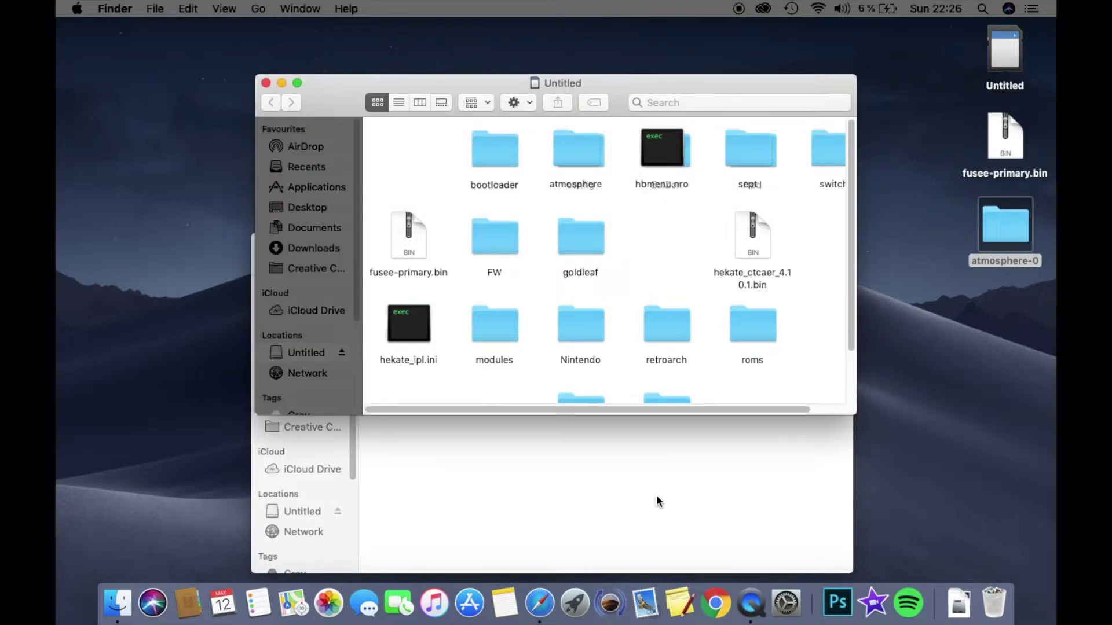
right_click(436, 143)
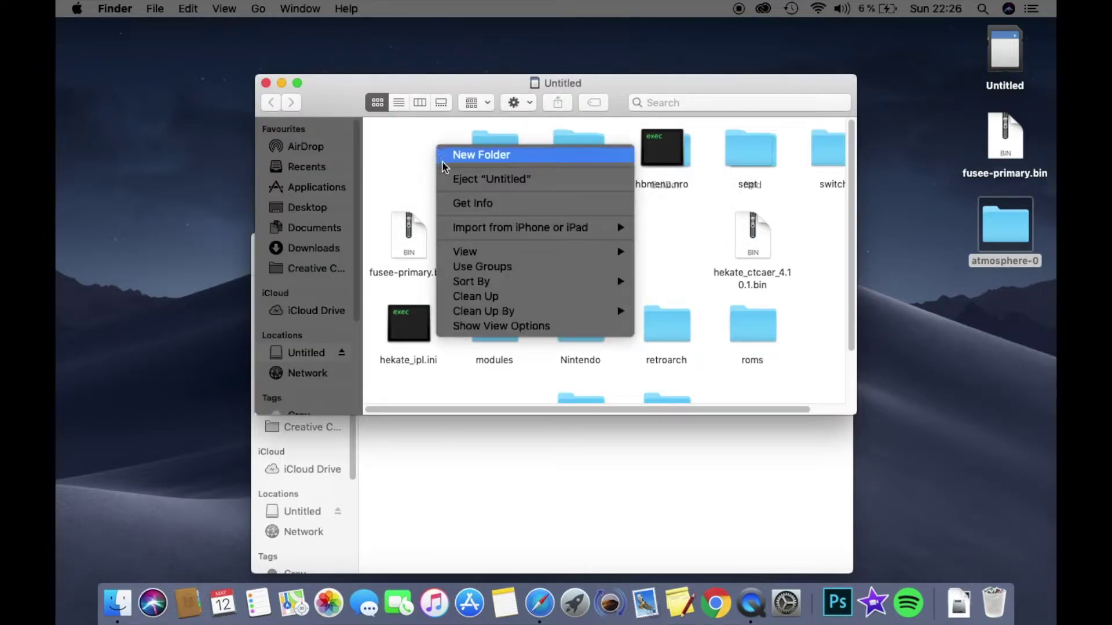
mouse_move(487, 251)
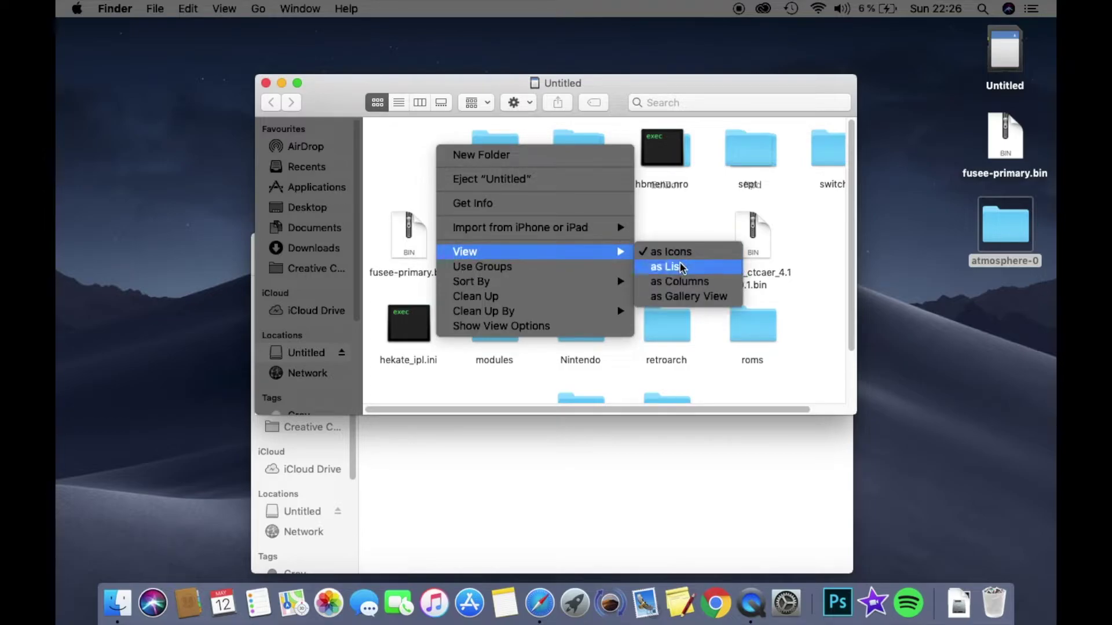
- Show Untitled as a list and expand bootloader > payloads
left_click(679, 266)
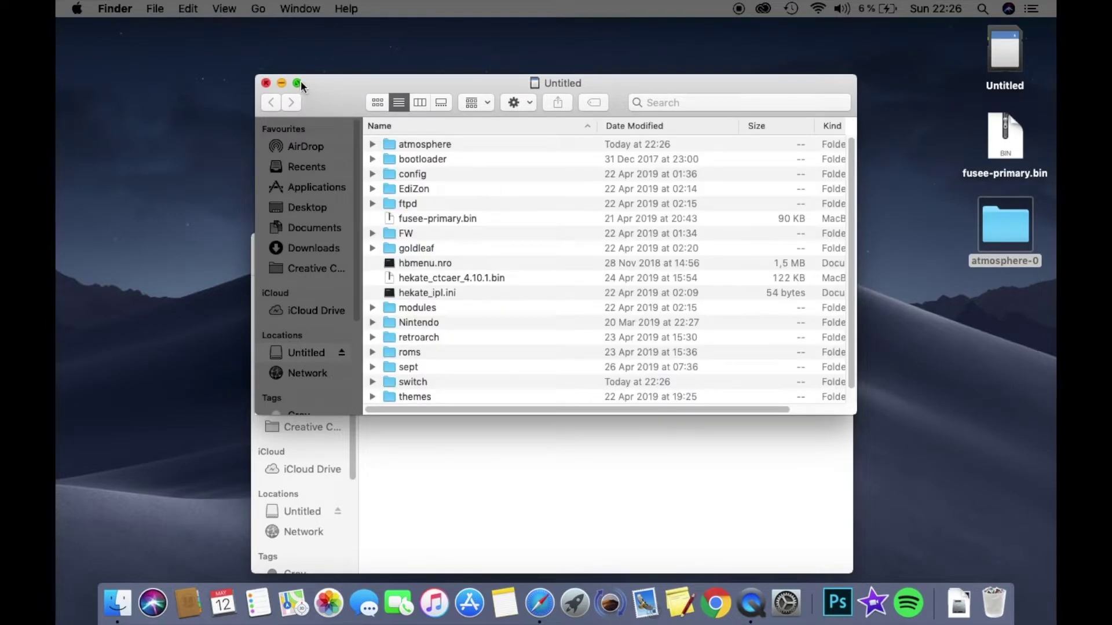
left_click(1014, 135)
key("Return")
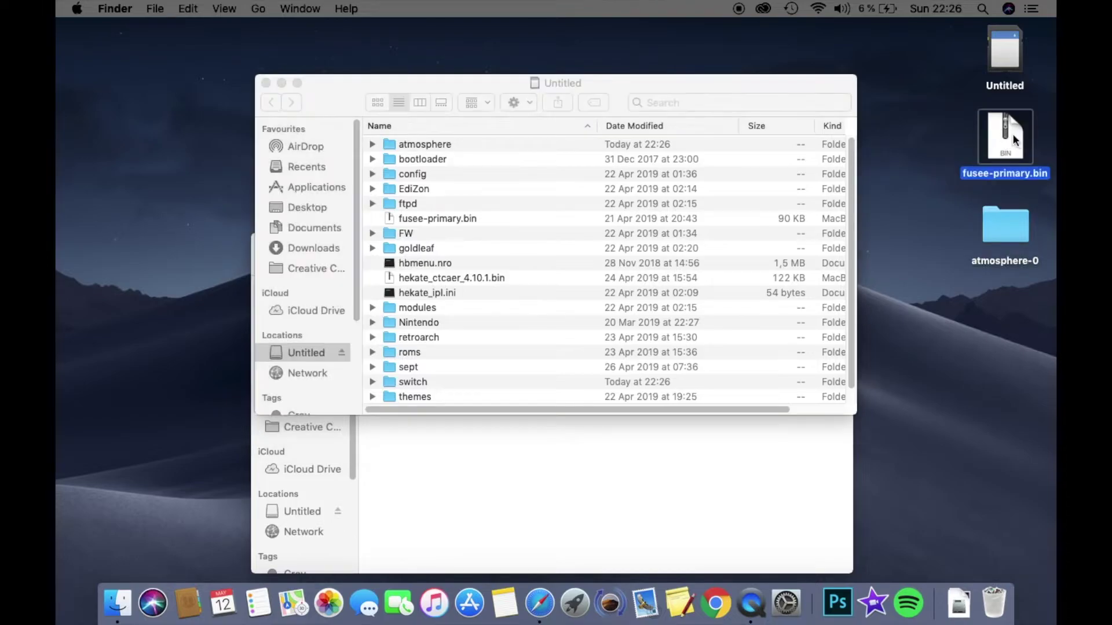
left_click(372, 159)
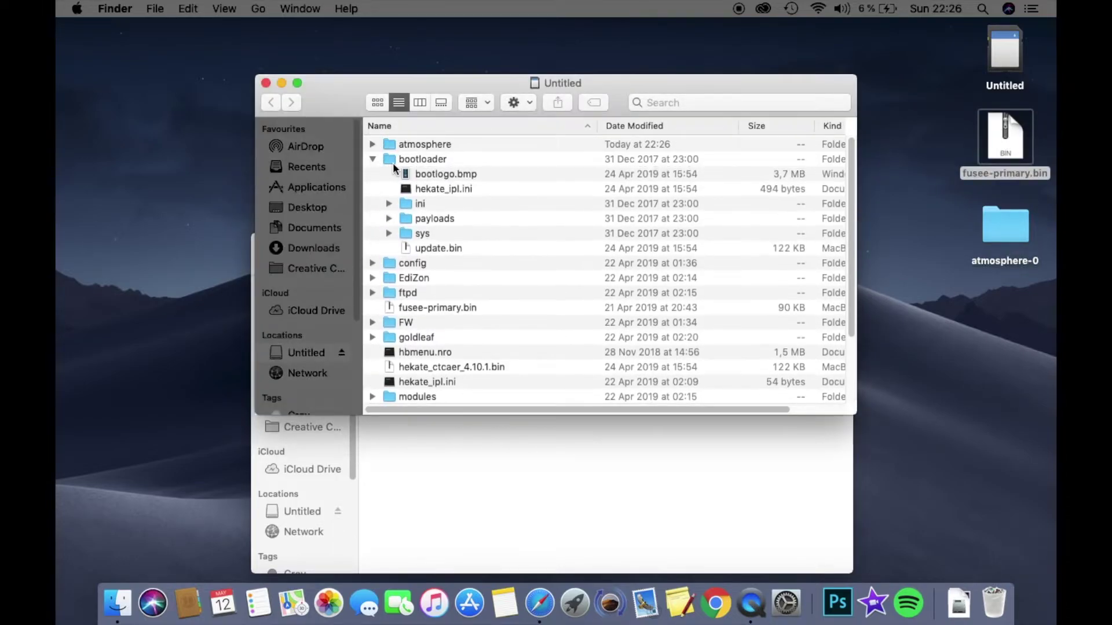
left_click(388, 219)
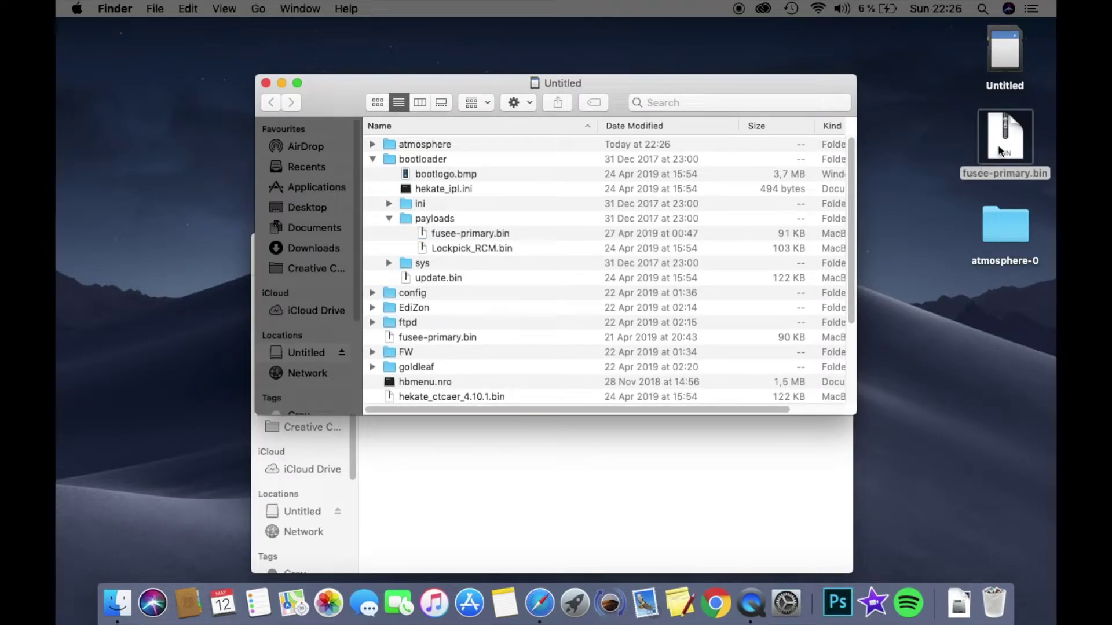
- Replace fusee-primary.bin in payloads with the desktop copy, then close both Finder windows
mouse_move(1000, 149)
left_mouse_down()
mouse_move(524, 228)
mouse_move(457, 224)
left_mouse_up()
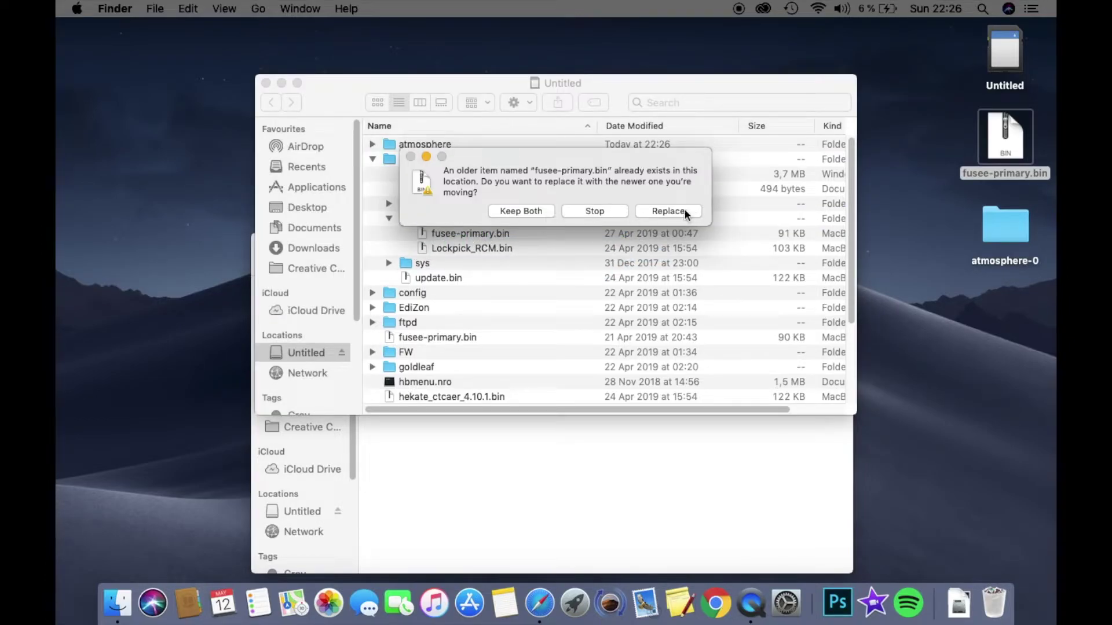
left_click(669, 211)
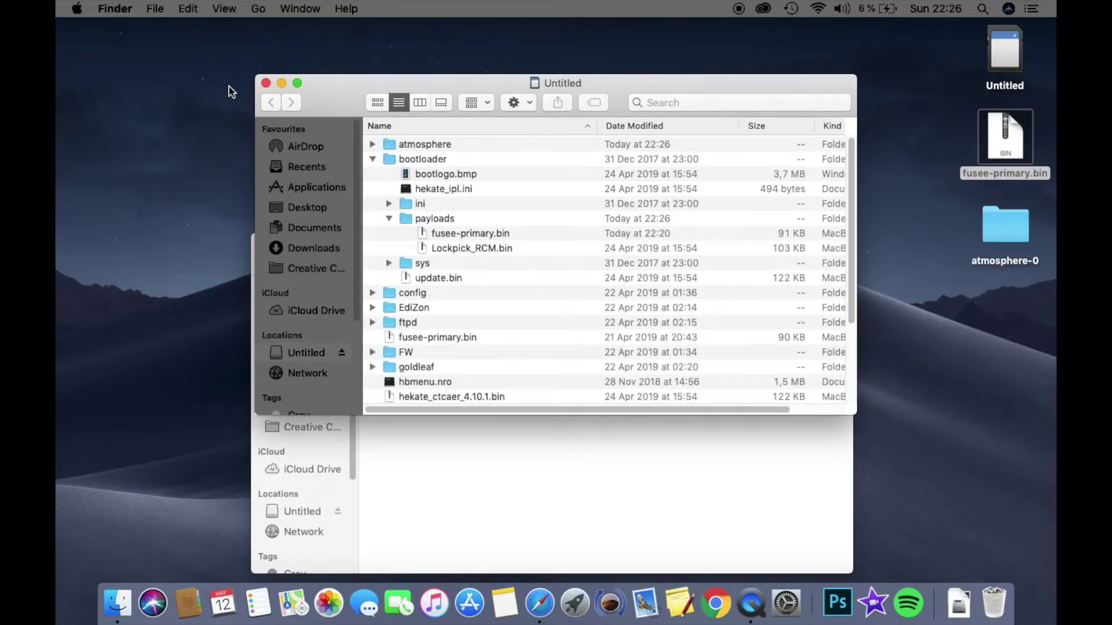
left_click(267, 83)
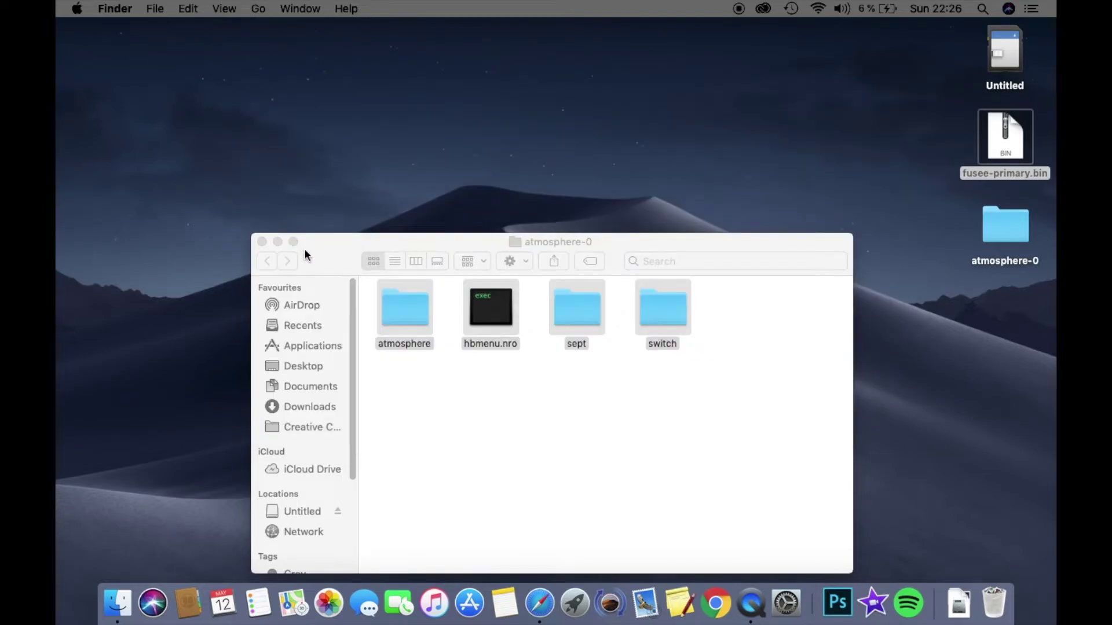
left_click(263, 242)
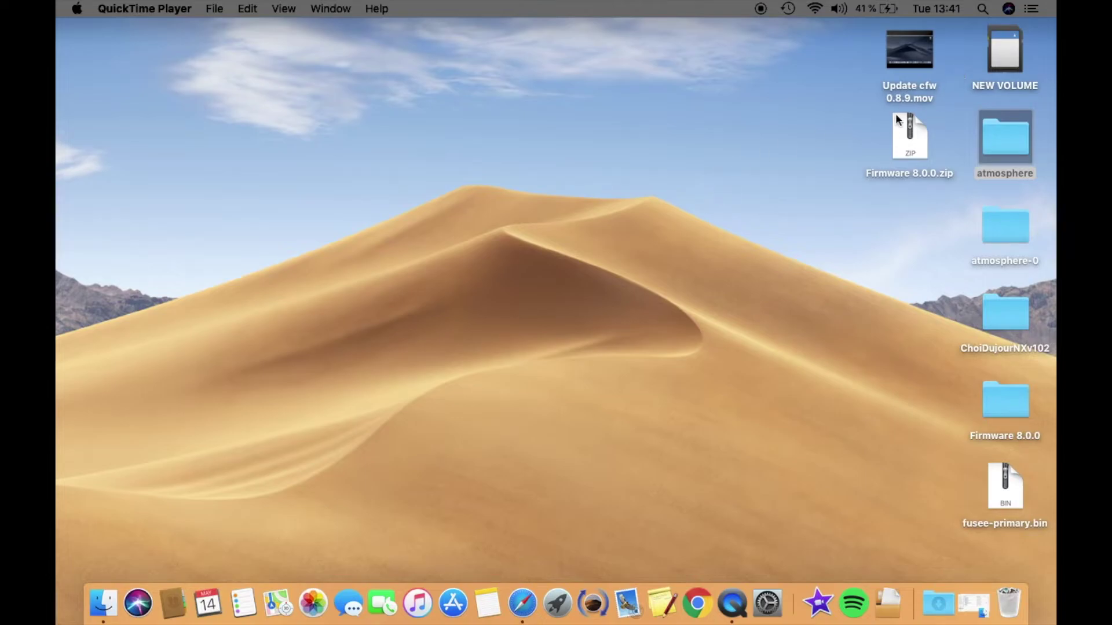
- Launch Safari and load youtube.com via Paste and Go
left_click(373, 214)
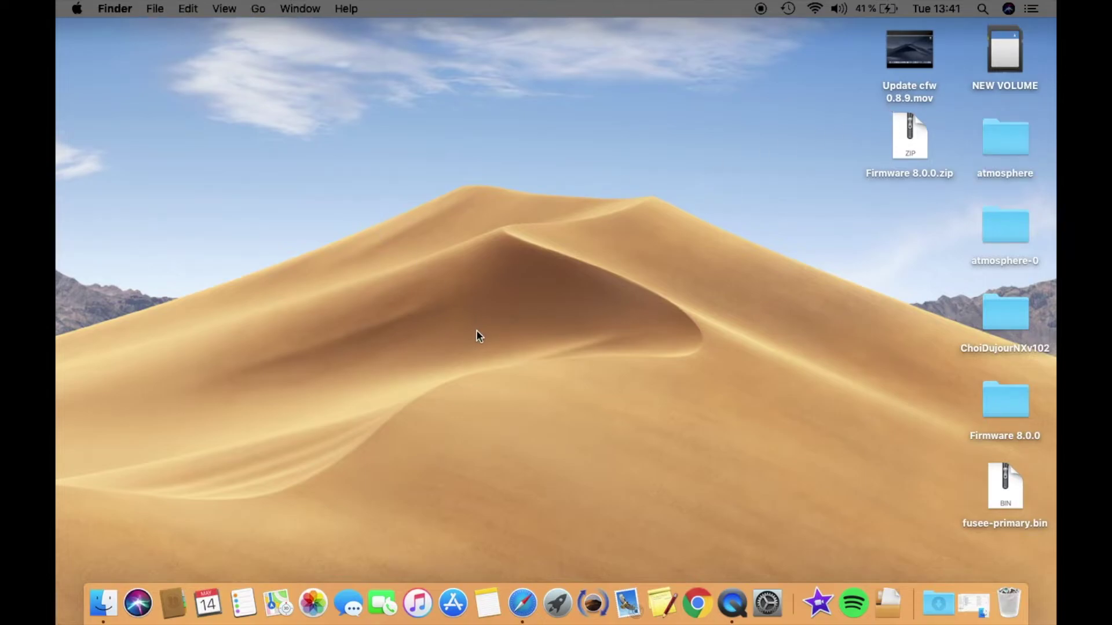
left_click(514, 600)
right_click(641, 33)
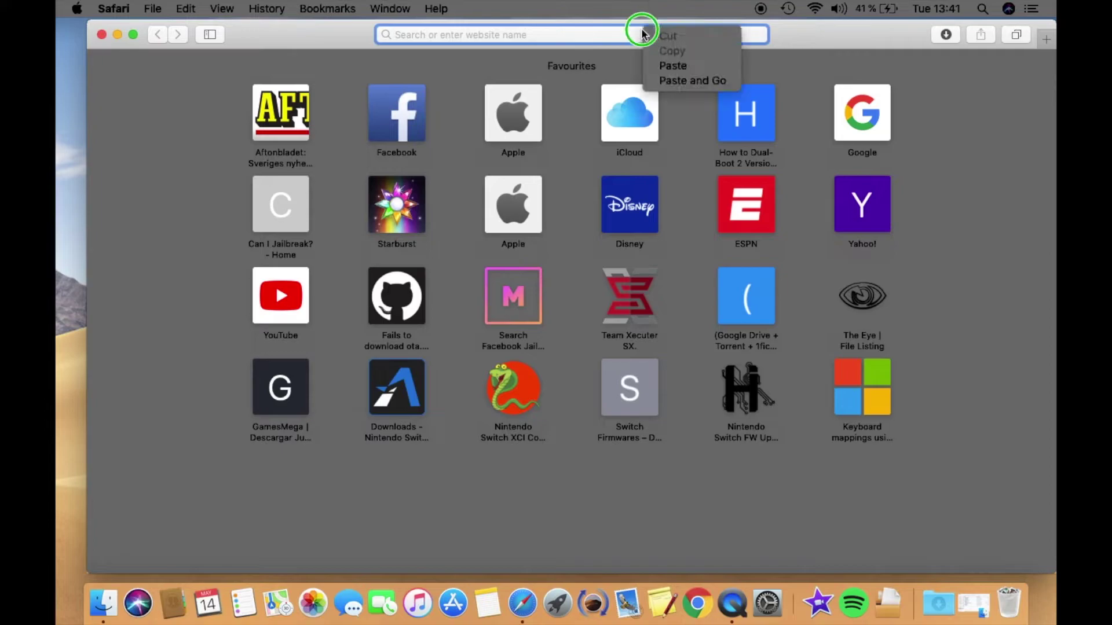
left_click(690, 80)
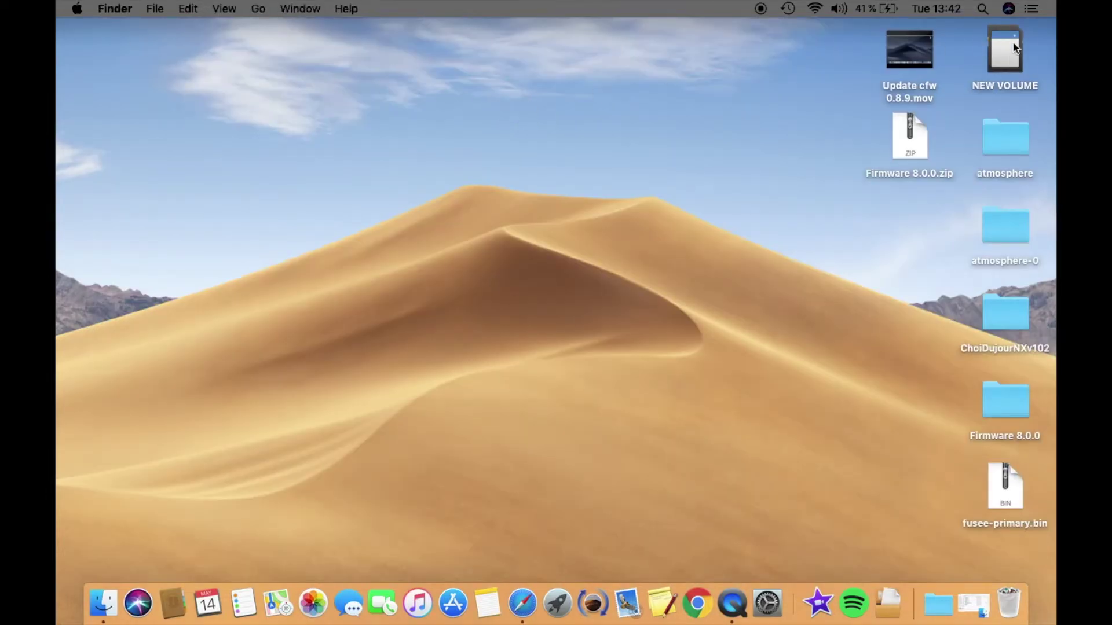
- Open the NEW VOLUME card and start dragging the desktop atmosphere folder toward it
left_click(1013, 41)
right_click(1012, 41)
left_click(848, 46)
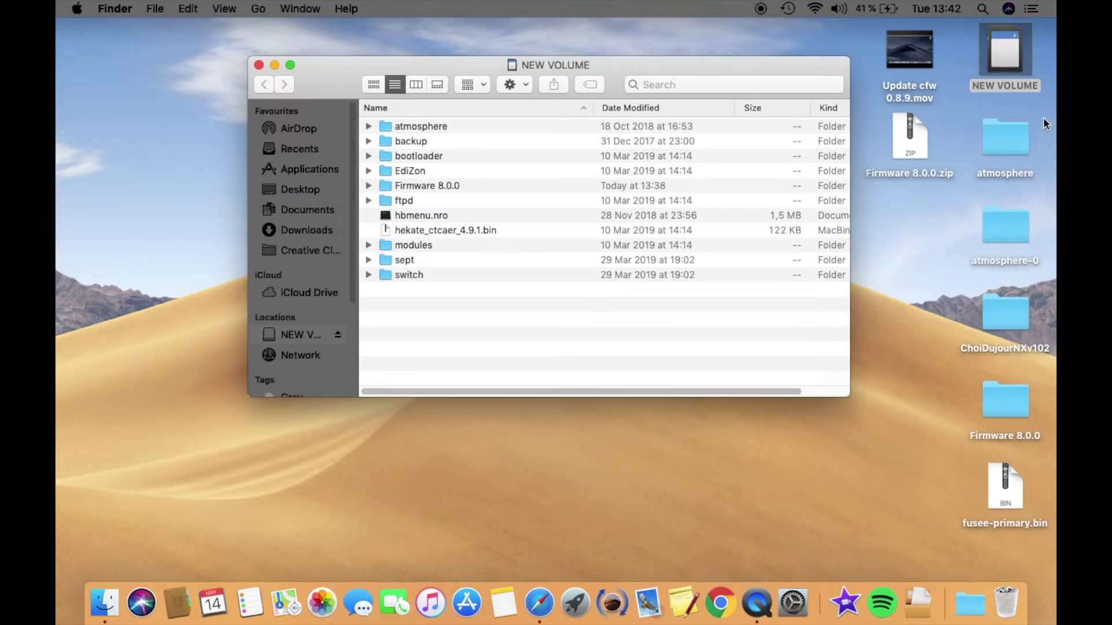
left_click_drag(1008, 132, 552, 332)
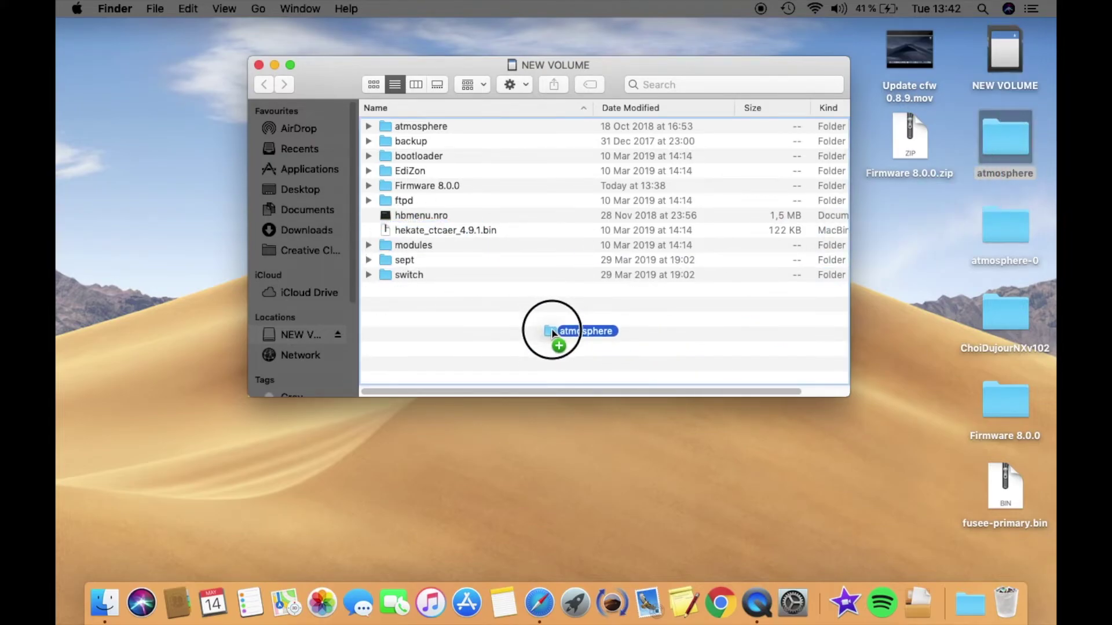
mouse_move(554, 333)
left_mouse_down()
mouse_move(528, 336)
mouse_move(888, 457)
mouse_move(1005, 601)
left_mouse_up()
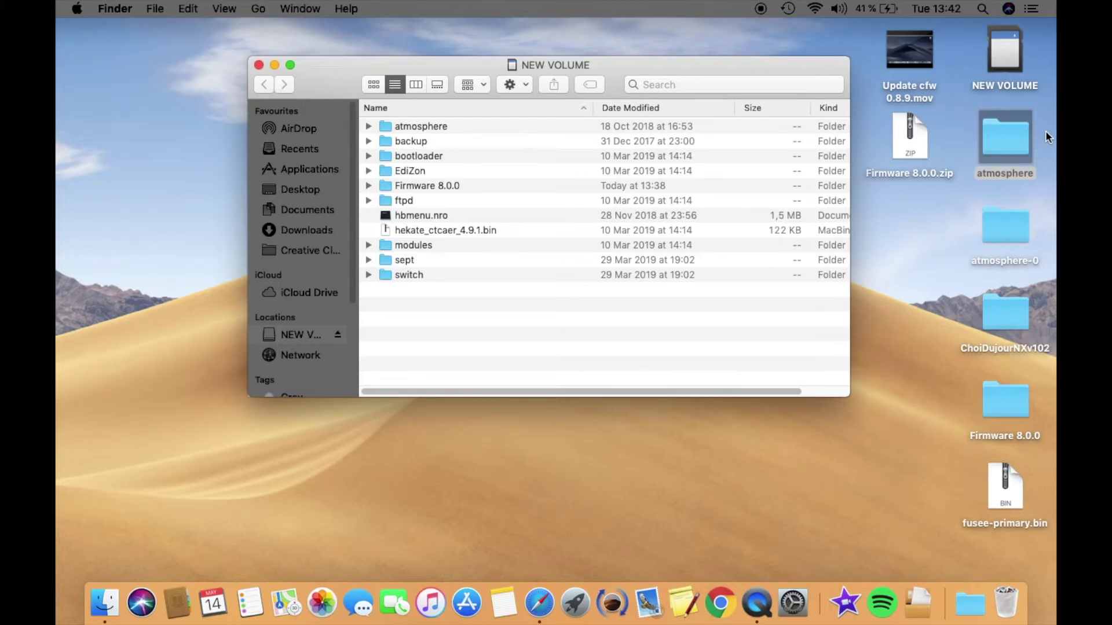
- Replace the atmosphere folder on NEW VOLUME with the desktop copy and close the window
left_click_drag(1014, 133, 491, 322)
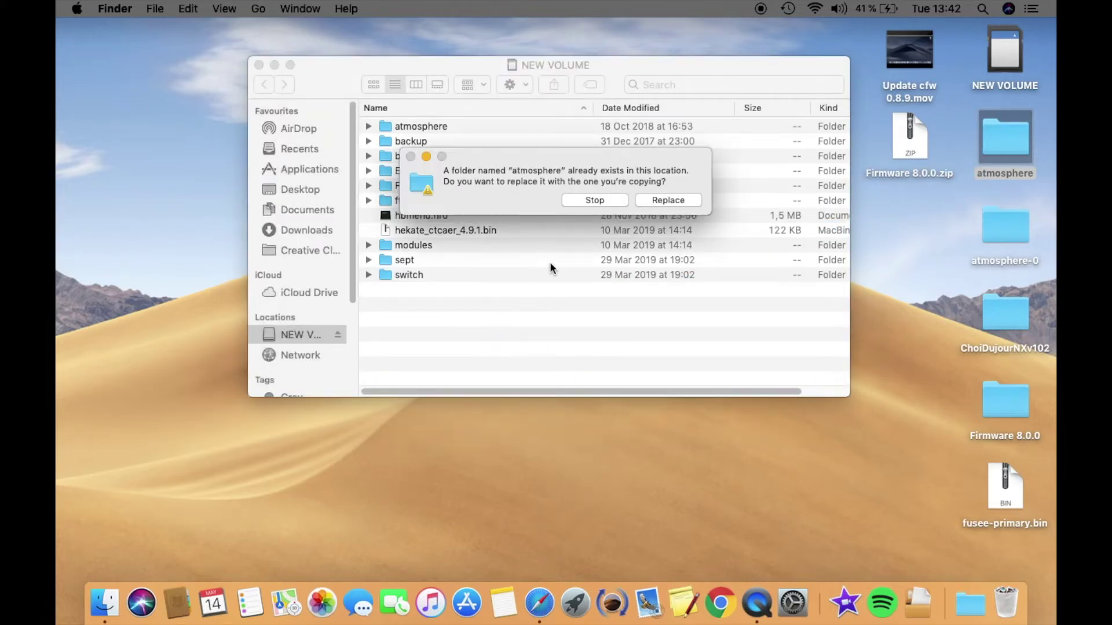
left_click(650, 200)
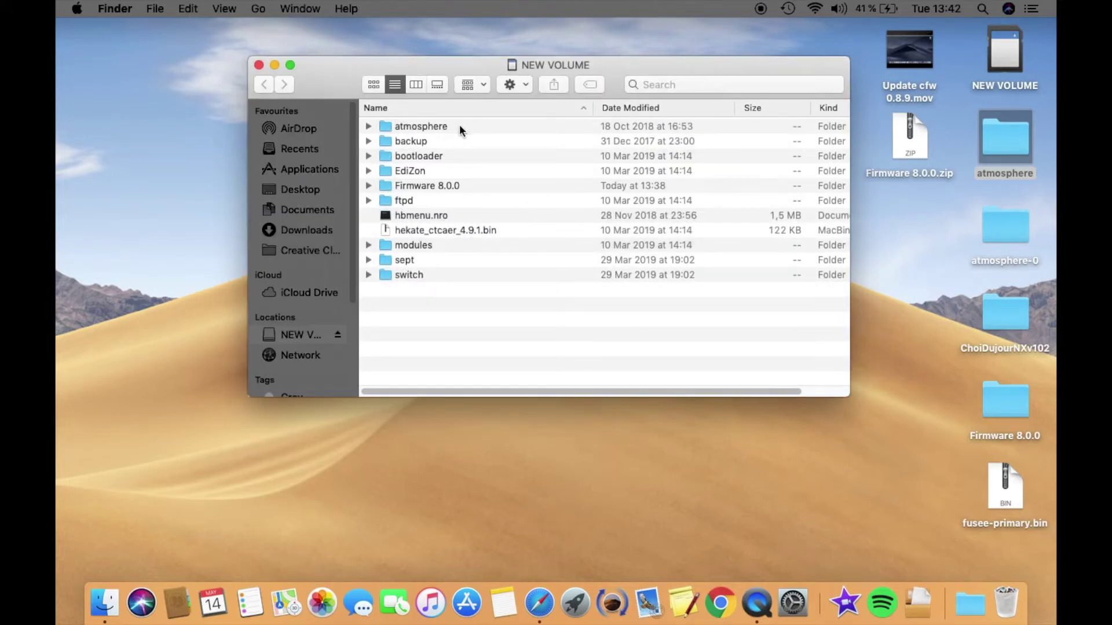
left_click(258, 65)
left_click(911, 122)
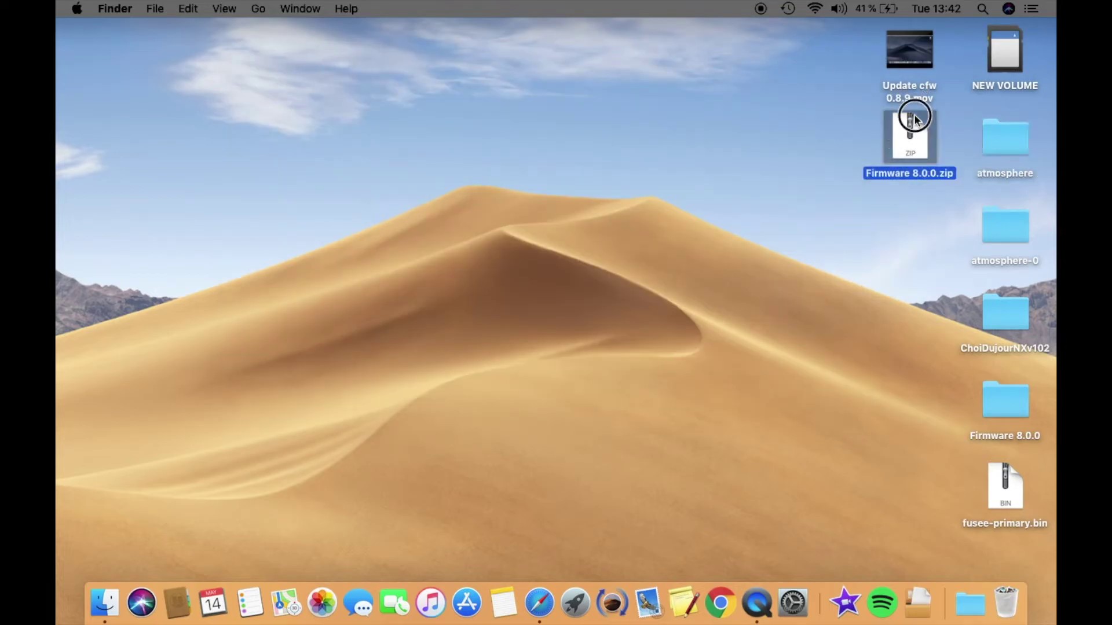
left_click(814, 110)
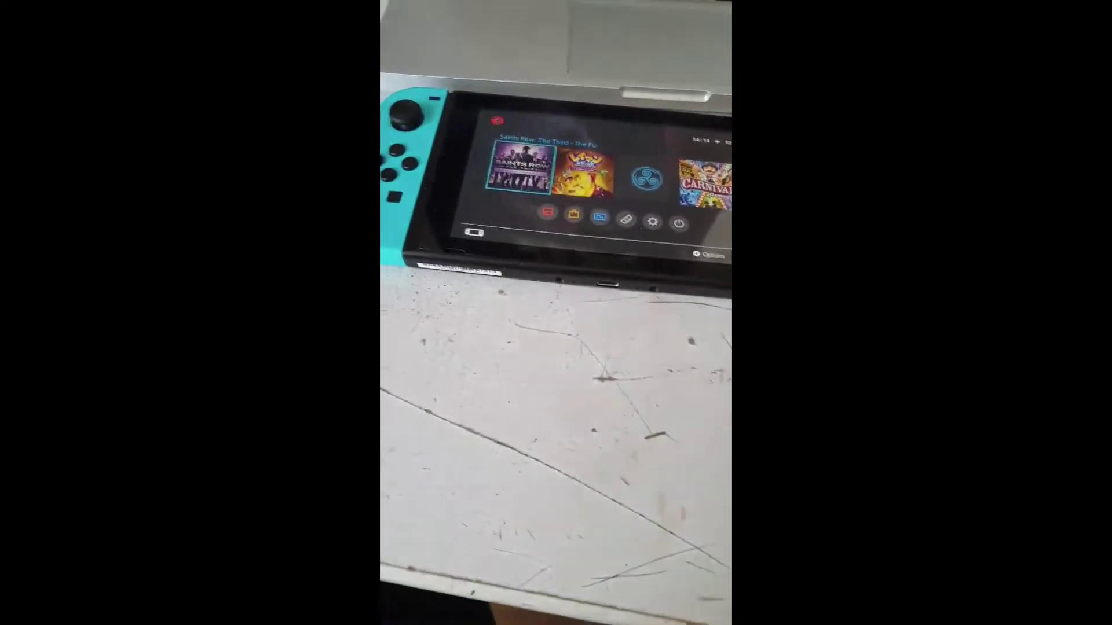